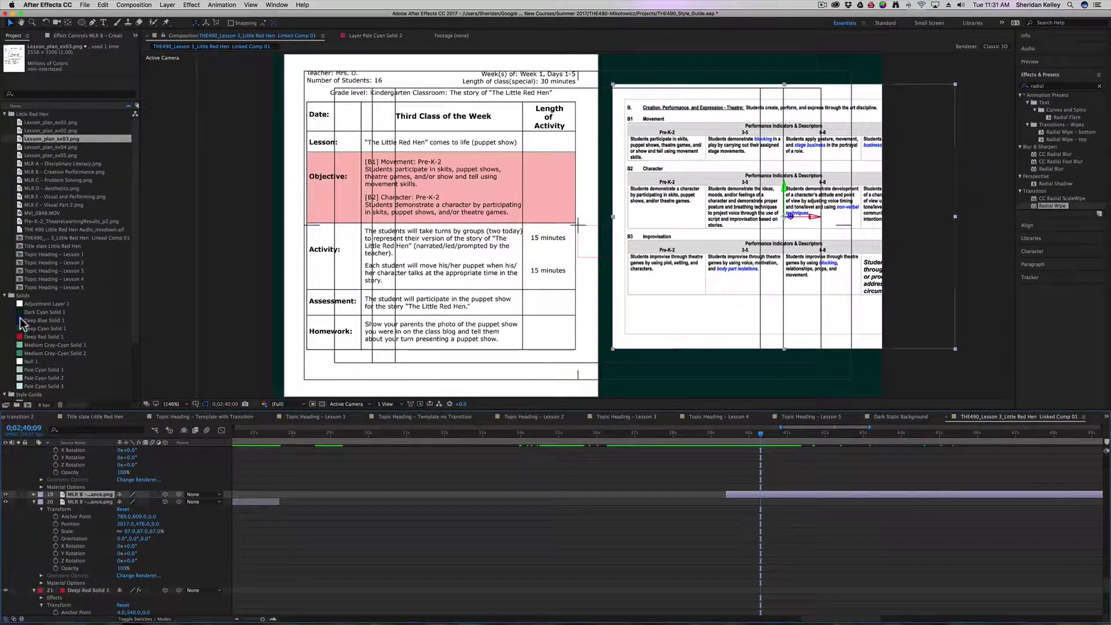
- Add Deep Blue Solid 1 to the Little Red Hen comp above the MLR B layers
mouse_move(21, 322)
mouse_down()
mouse_move(234, 341)
mouse_move(639, 456)
mouse_move(734, 504)
mouse_move(728, 494)
mouse_move(748, 494)
mouse_up()
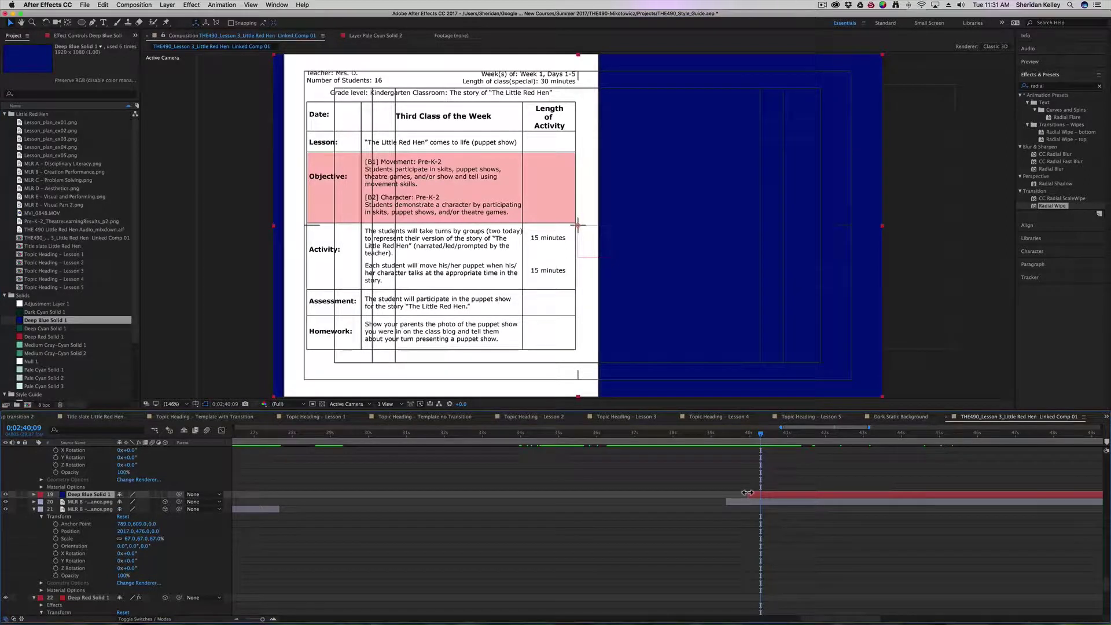
- Draw an ellipse mask on layer 19 over the Objective and Activity rows
click(773, 496)
click(82, 22)
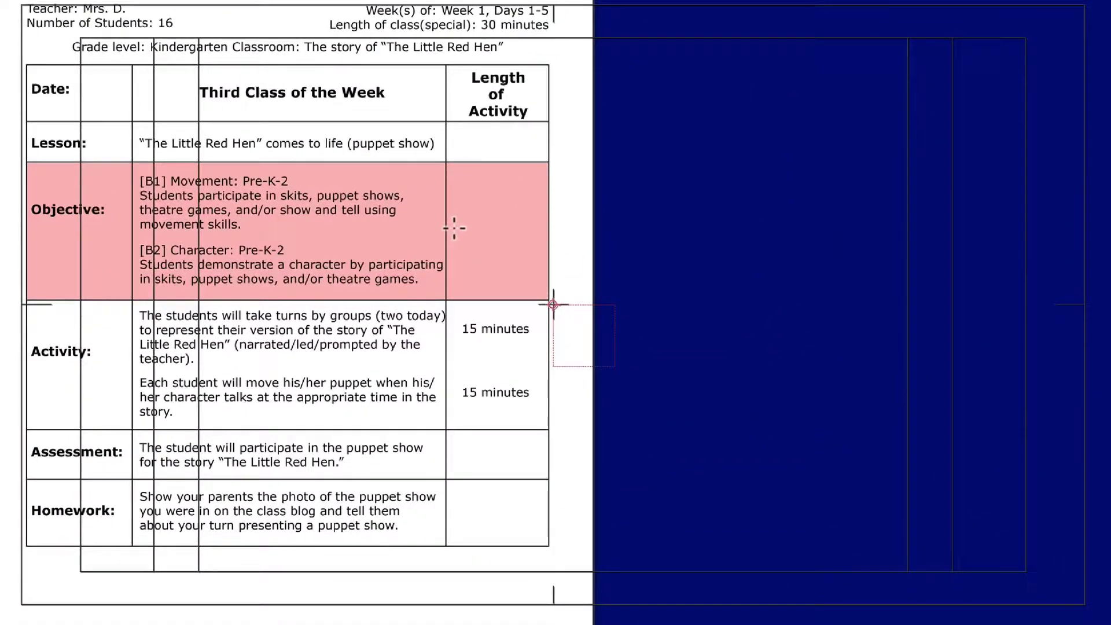
drag(454, 228, 652, 386)
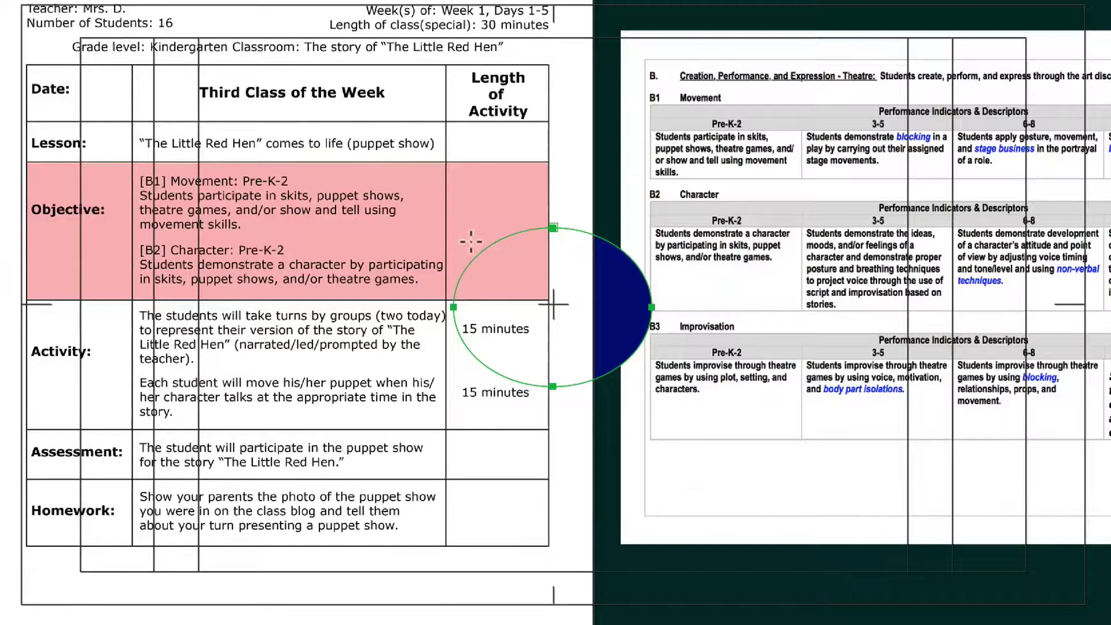
- Draw Mask 2 just inside Mask 1, then adjust its position and top and bottom edges
drag(465, 238, 655, 384)
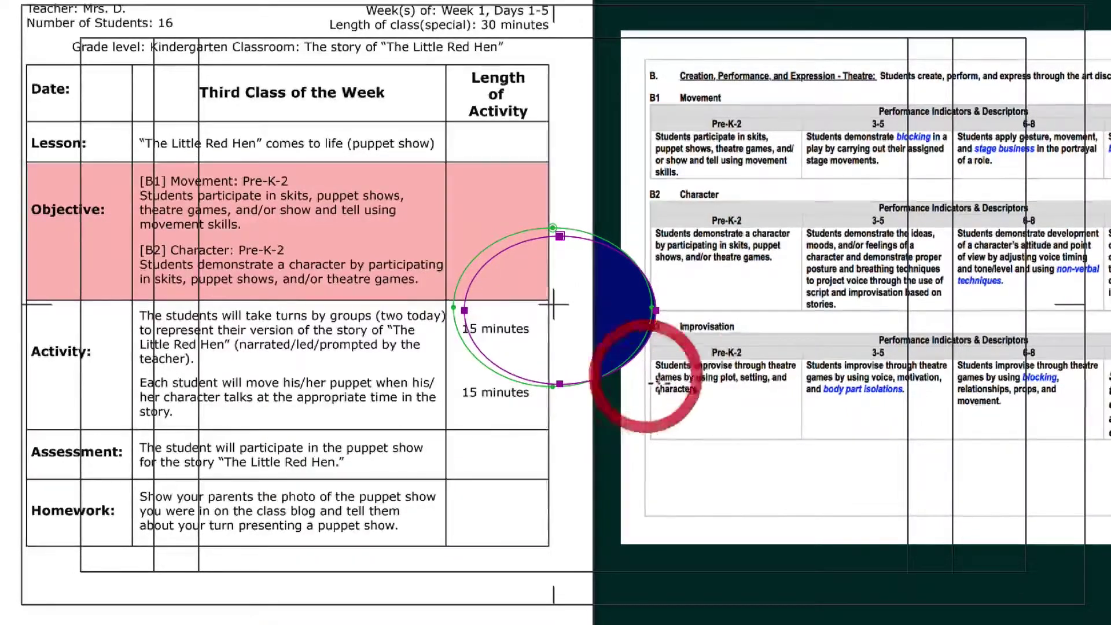
click(465, 310)
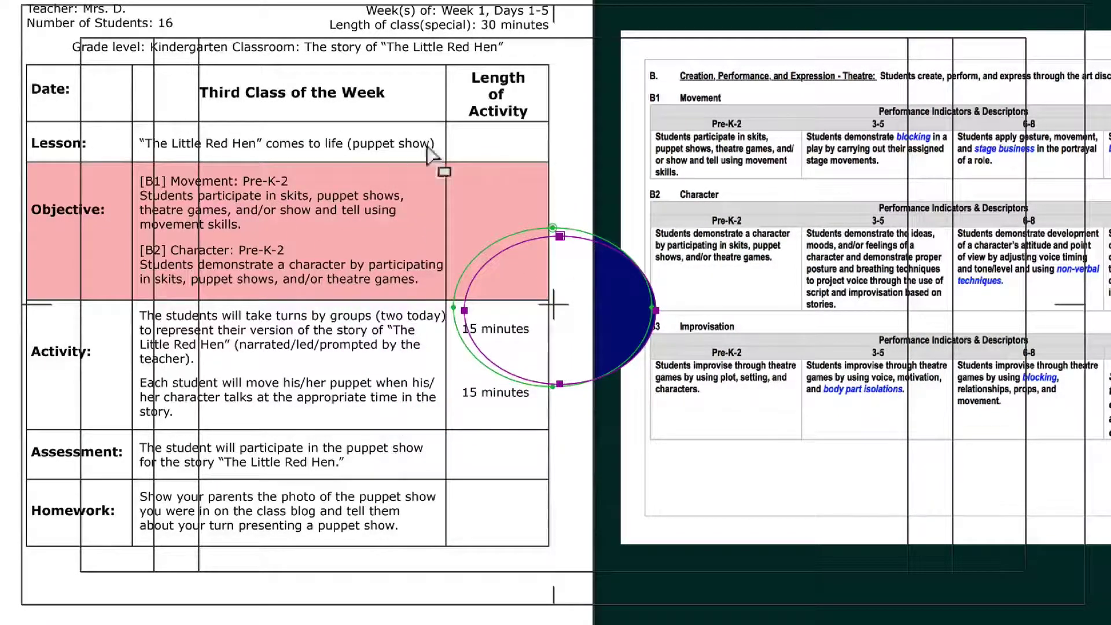
drag(510, 247, 504, 244)
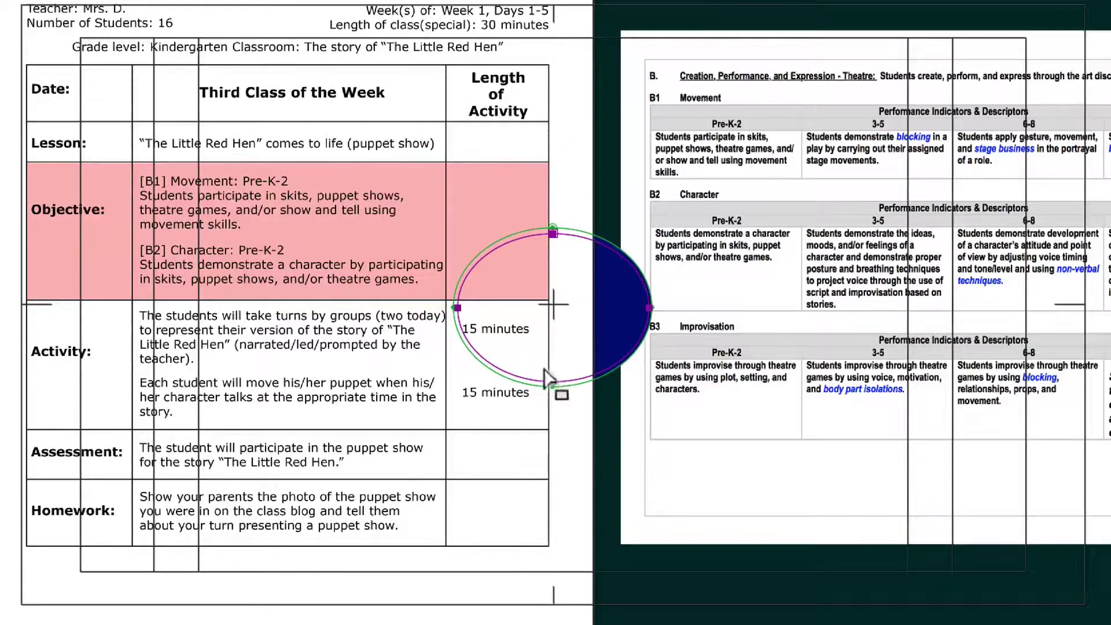
drag(553, 379, 556, 384)
drag(554, 235, 551, 231)
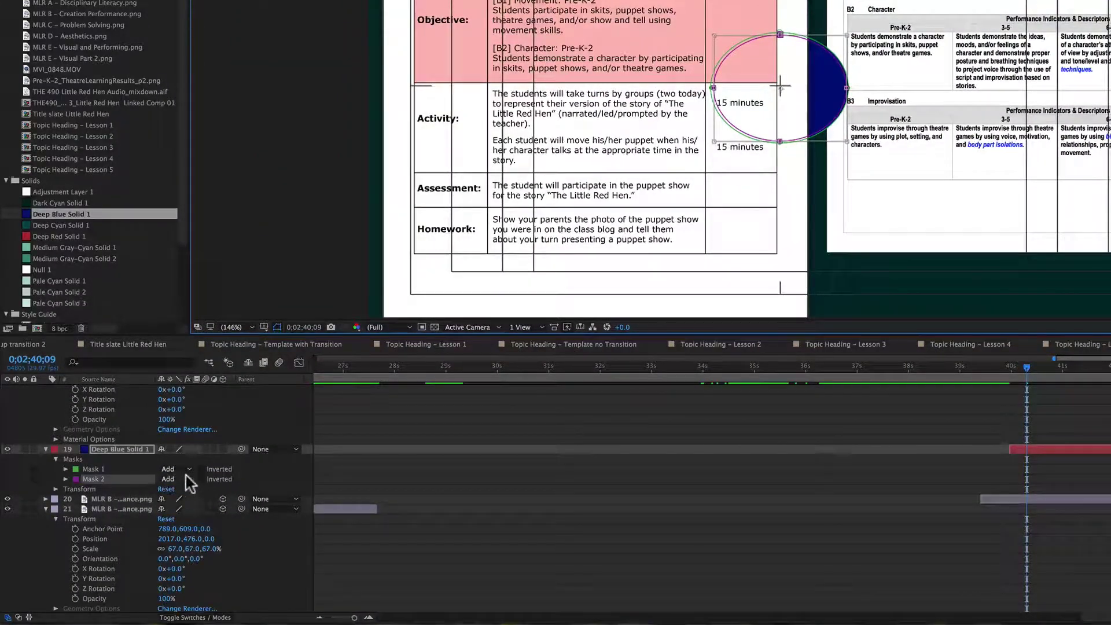
- Set Mask 2's mode to Subtract, leaving a thin blue ring
click(187, 479)
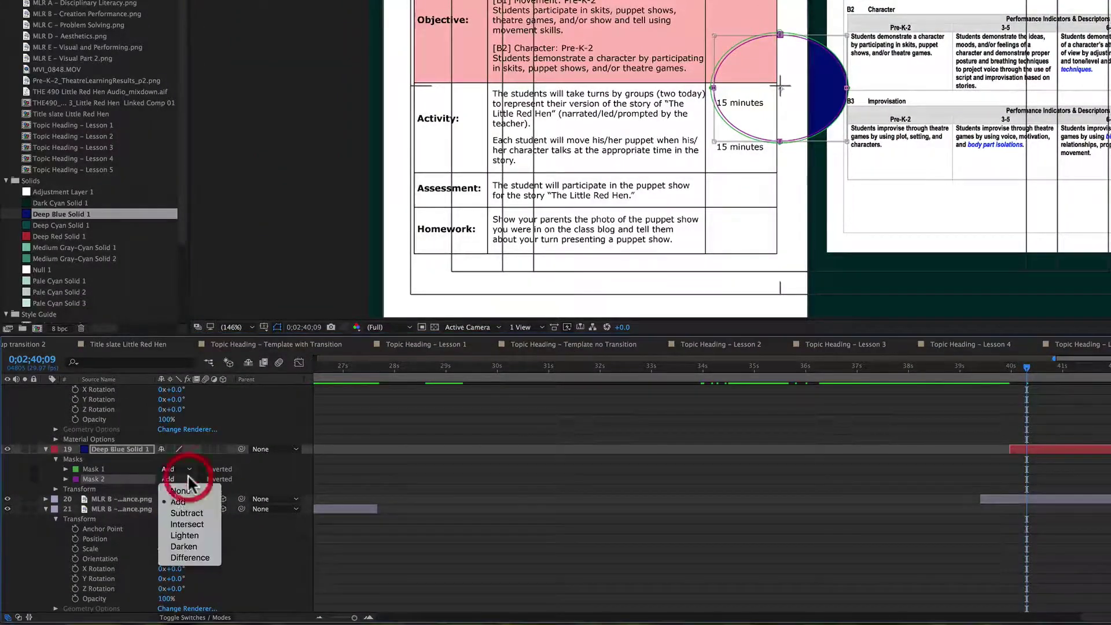
click(192, 514)
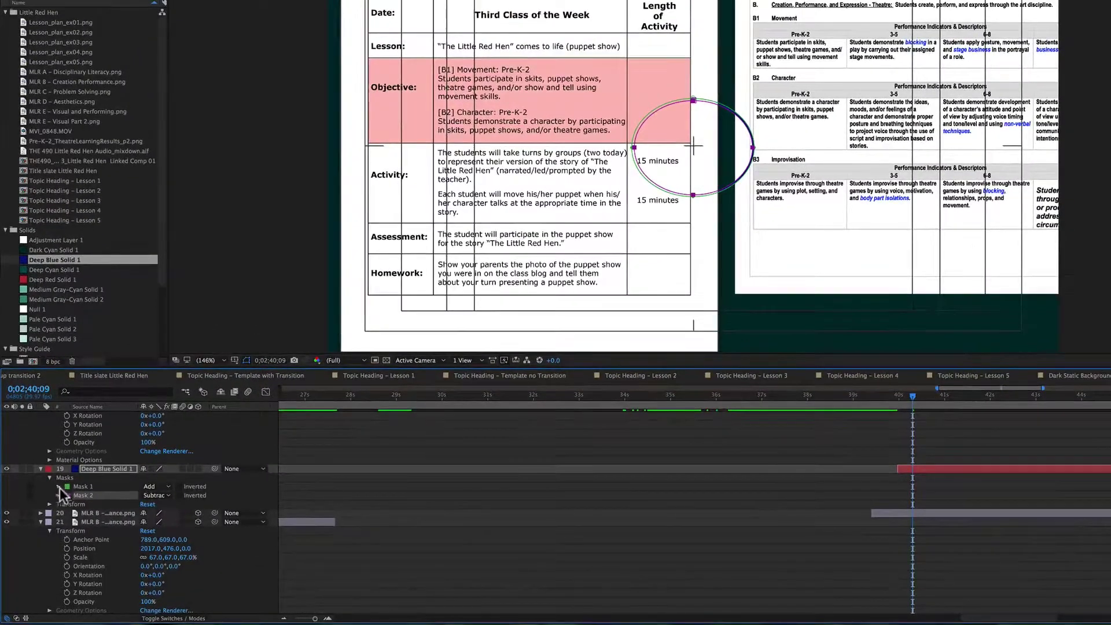
- Make the ring a 3D layer and move it onto the standards chart
click(48, 504)
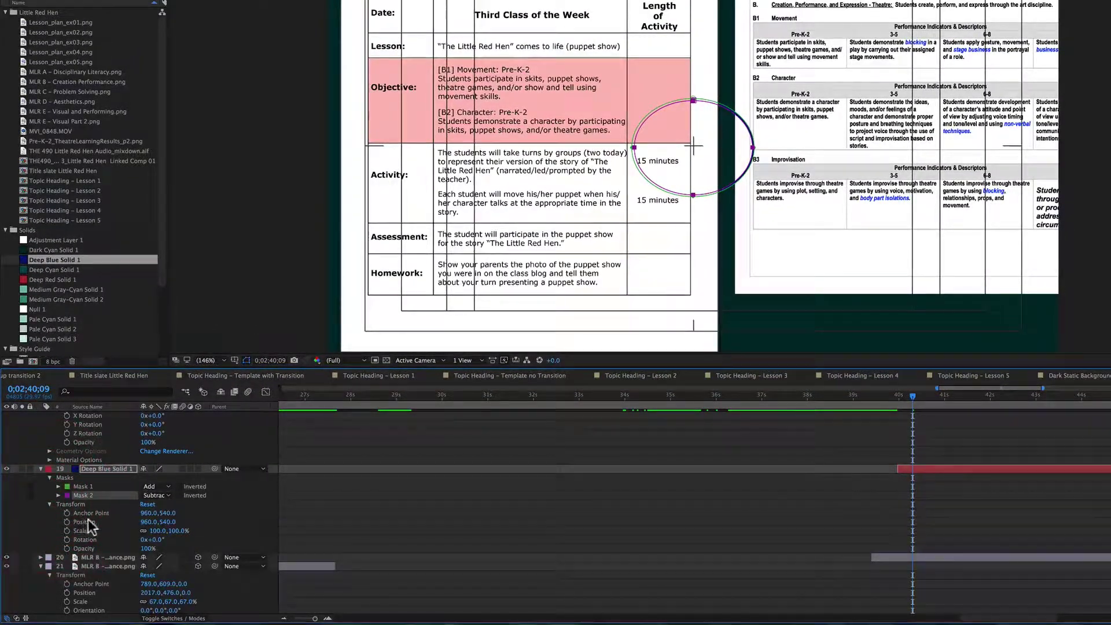
click(198, 469)
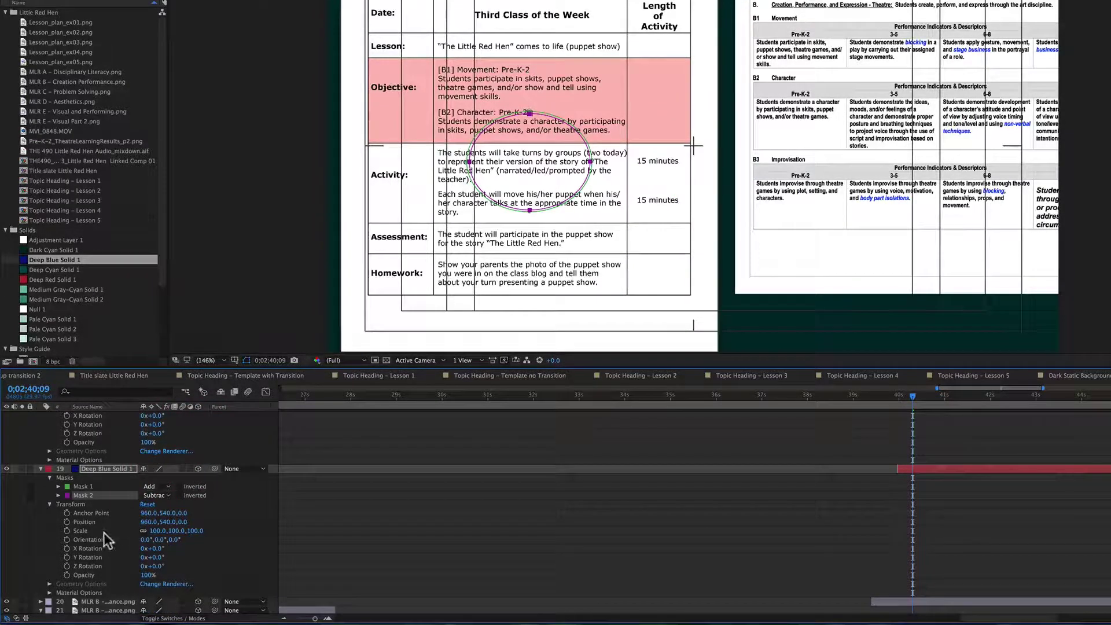
scroll(103, 532, down, 1)
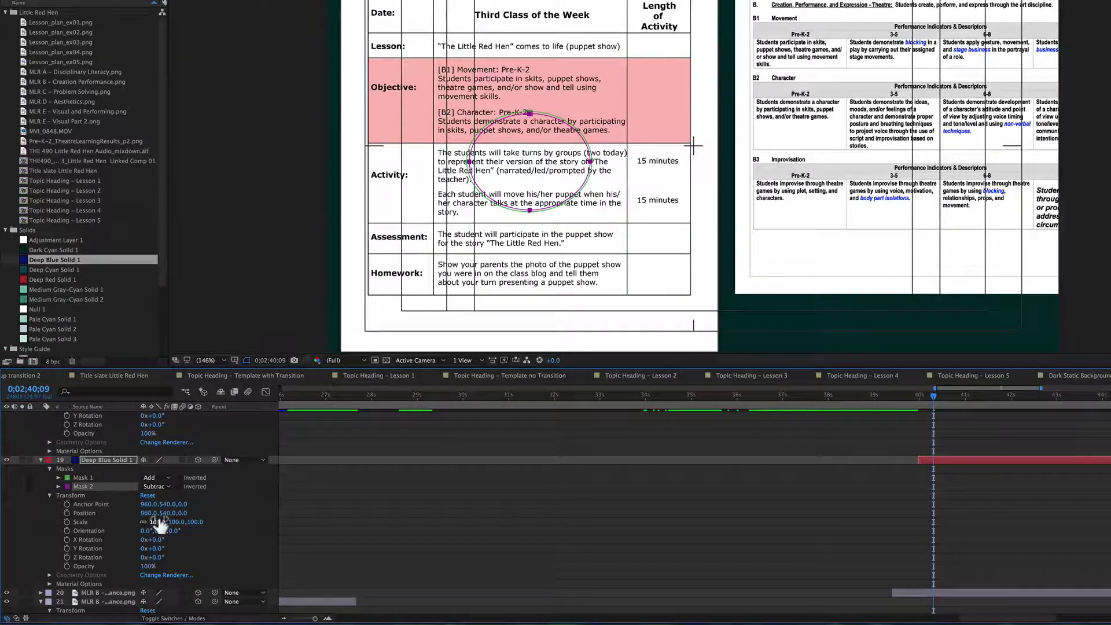
drag(145, 513, 536, 539)
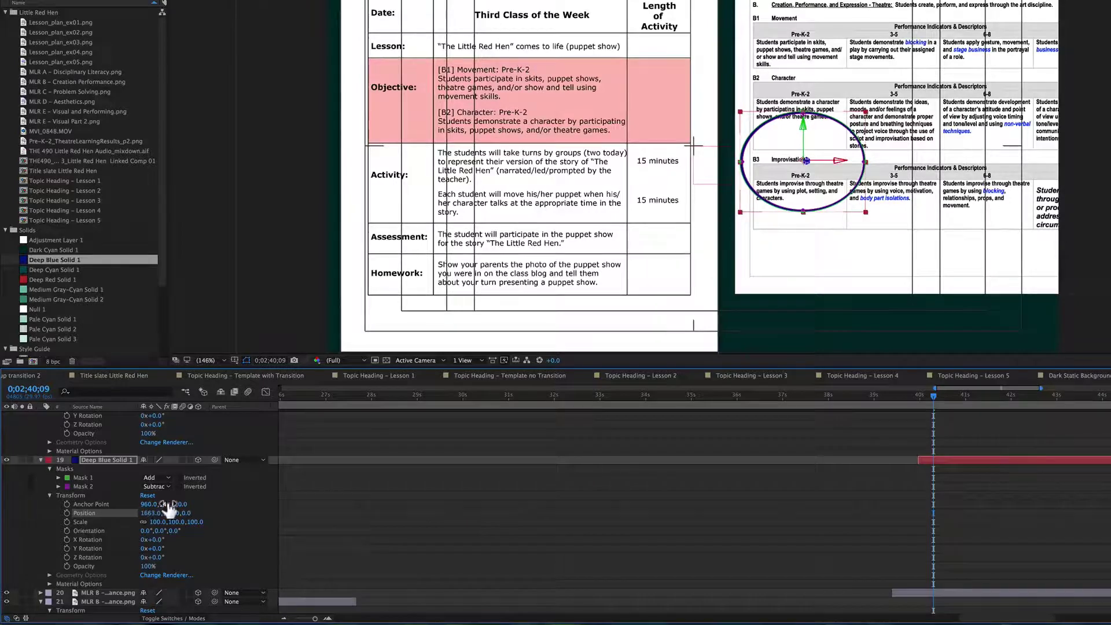
drag(165, 505, 323, 496)
- Unlink Scale, flatten the ring to 80, 60, 80%, and place it at 1650, 432 around B1 Movement
mouse_move(153, 522)
mouse_down()
mouse_move(162, 513)
mouse_move(141, 514)
mouse_up()
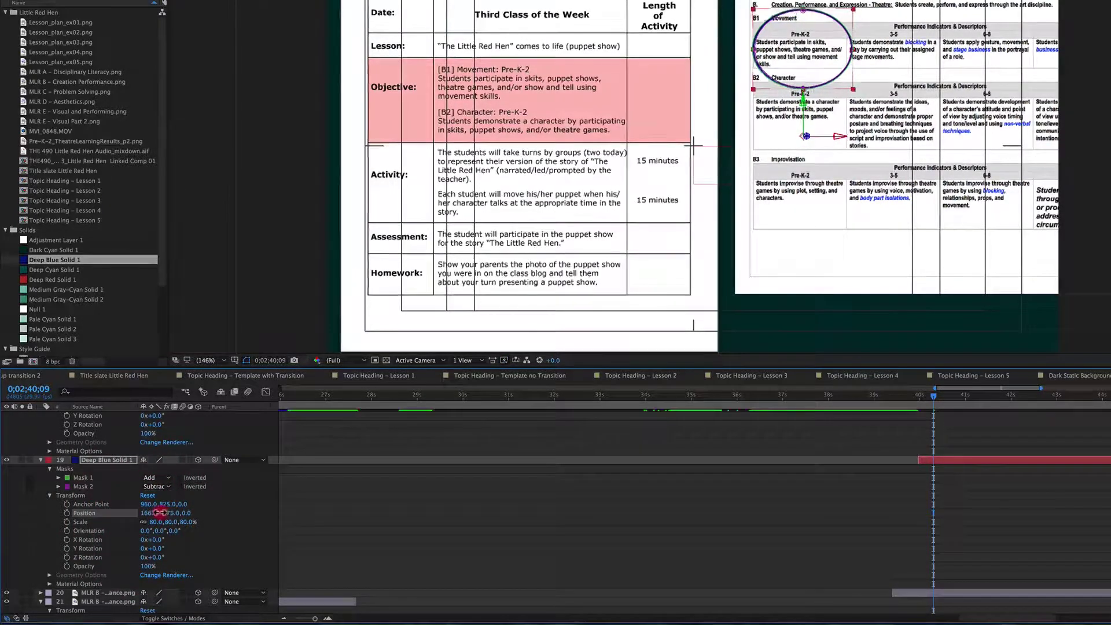
drag(168, 513, 148, 512)
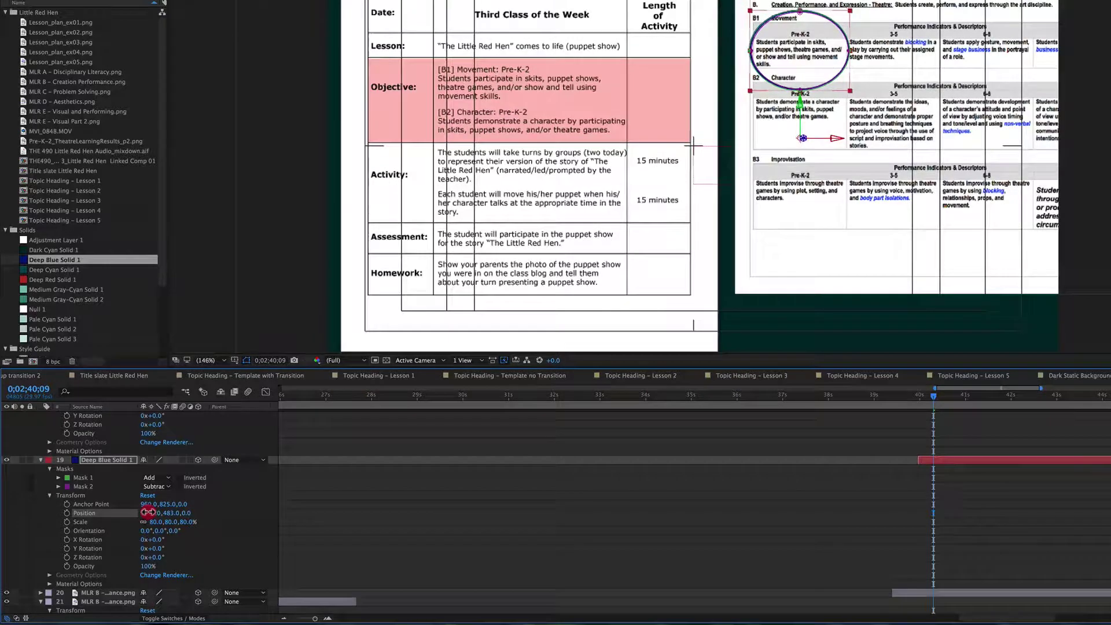
click(148, 512)
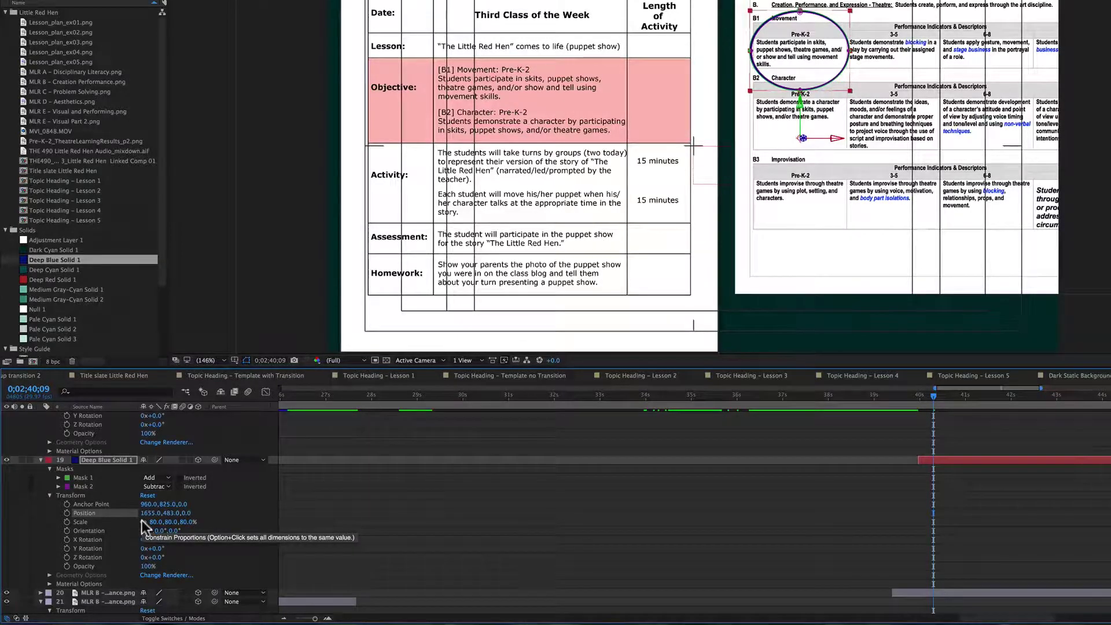
click(143, 522)
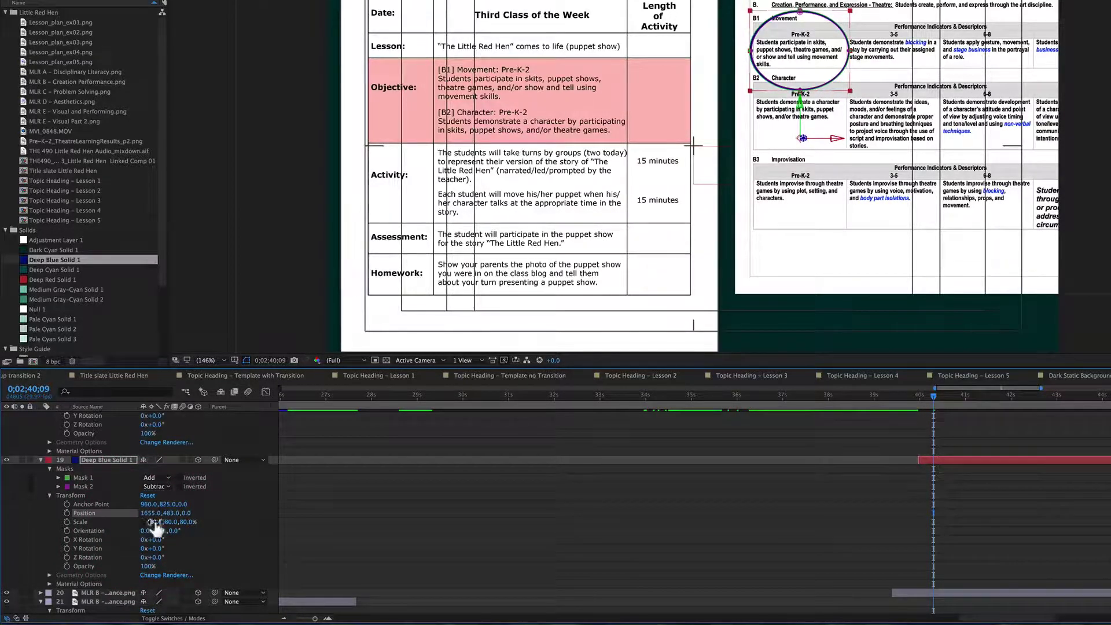
drag(171, 522, 149, 505)
scroll(159, 530, down, 1)
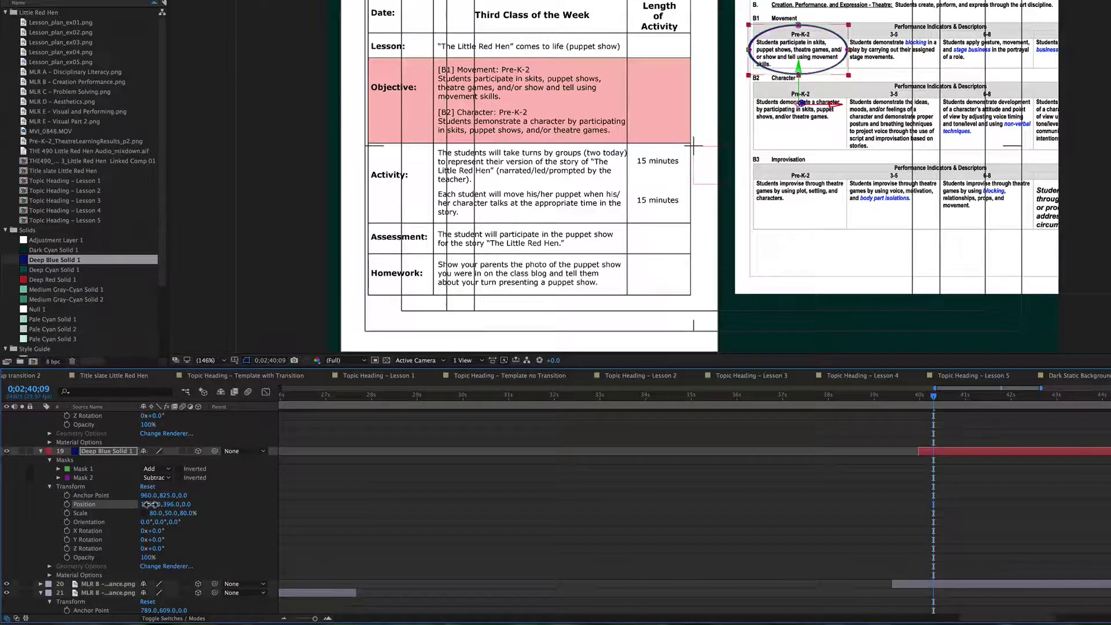
drag(149, 504, 185, 505)
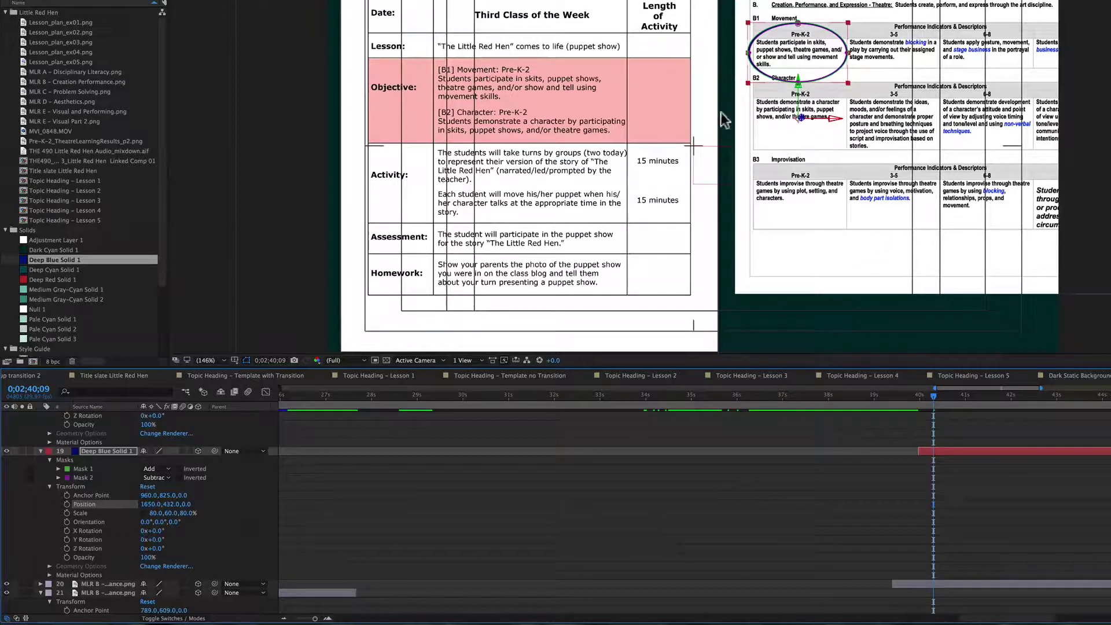
- Duplicate the ring layer and lower the copy's Position Y to circle B2 Character Pre-K-2
click(988, 447)
key(super+d)
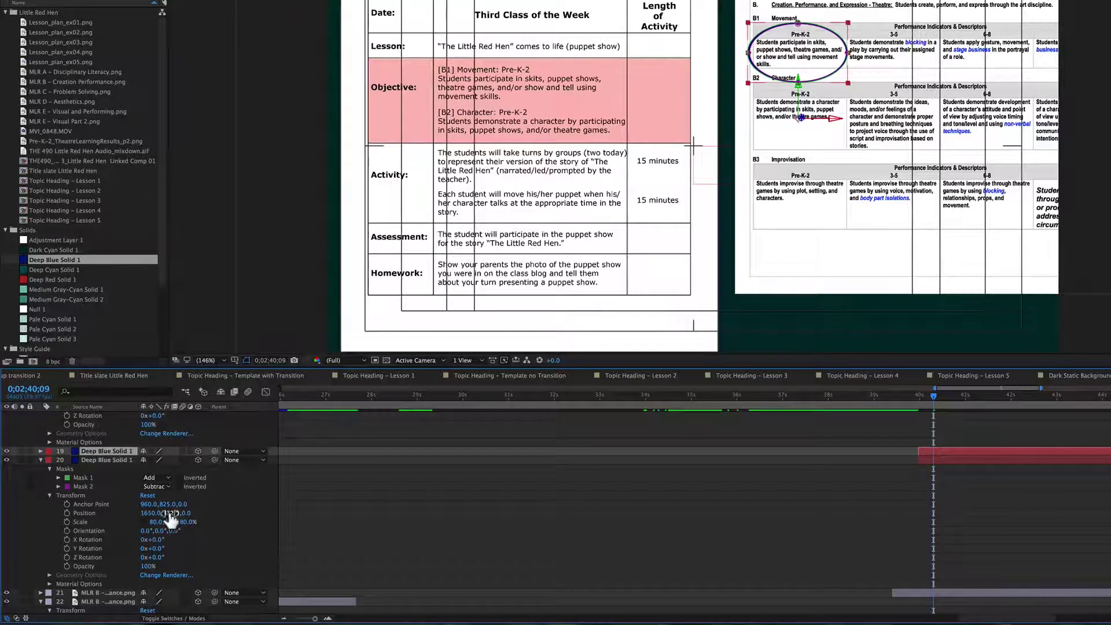
drag(174, 513, 222, 533)
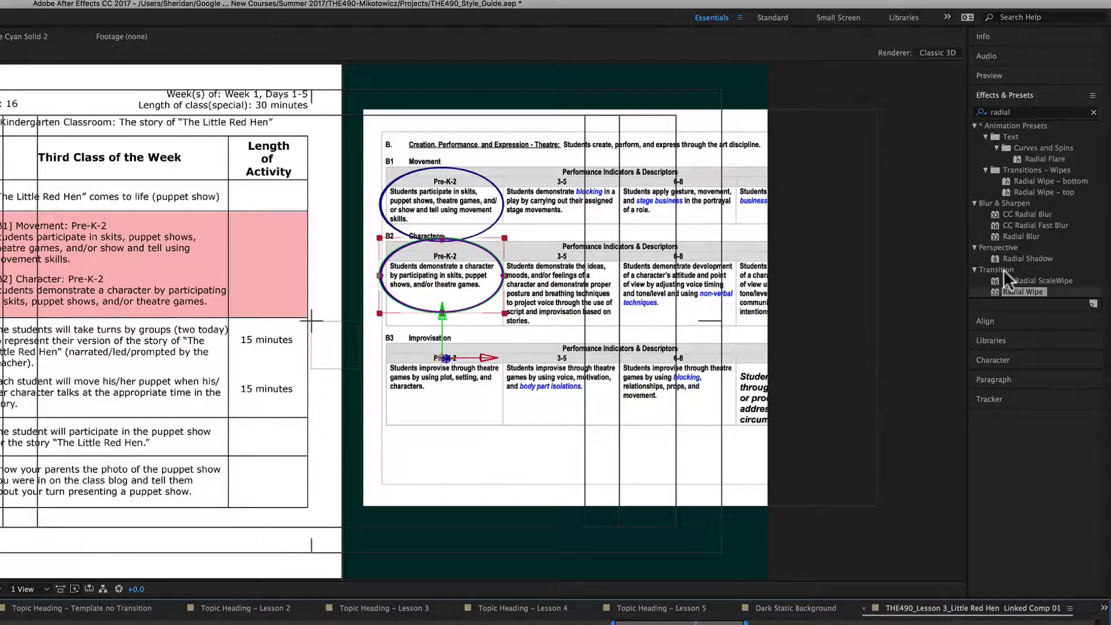
- Apply Radial Wipe to layer 20 and test Transition Completion at 100%
drag(1009, 288, 610, 624)
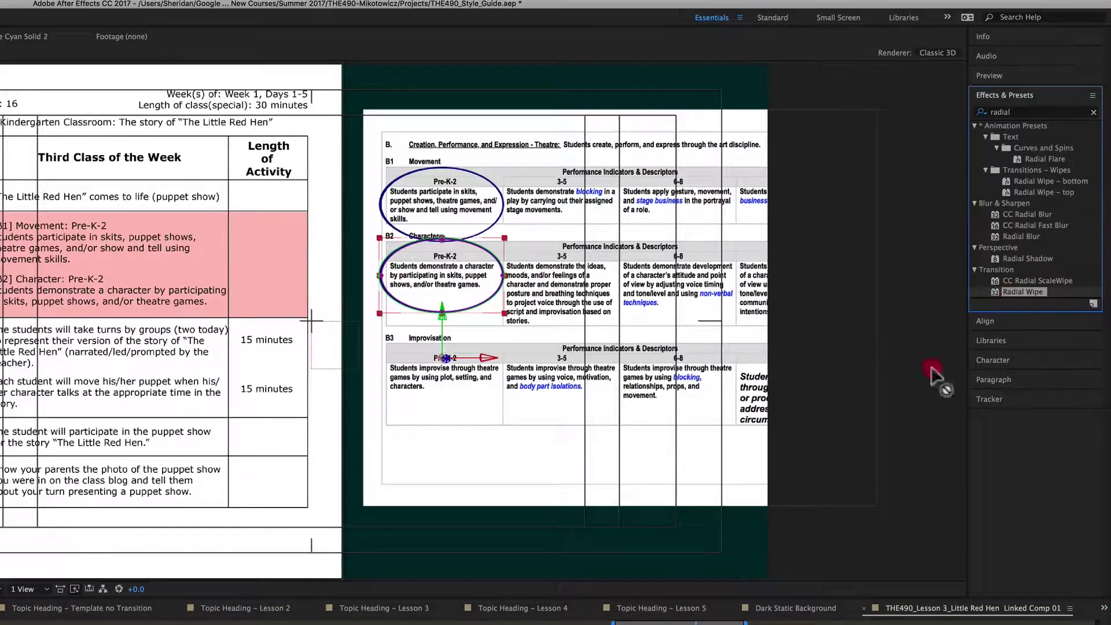
drag(632, 565, 634, 556)
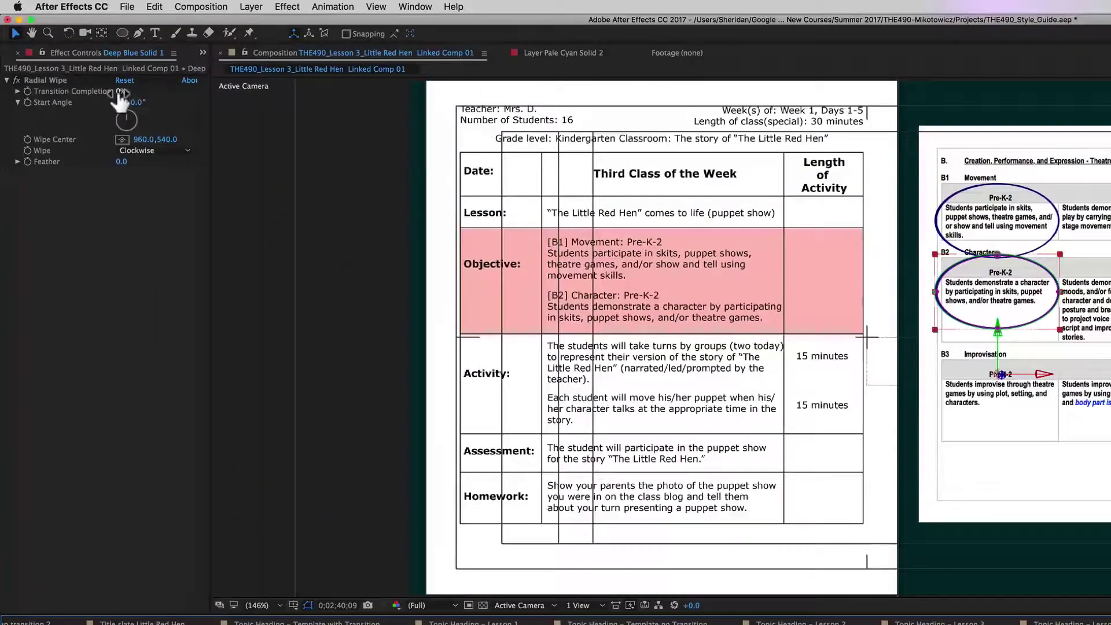
drag(85, 81, 180, 113)
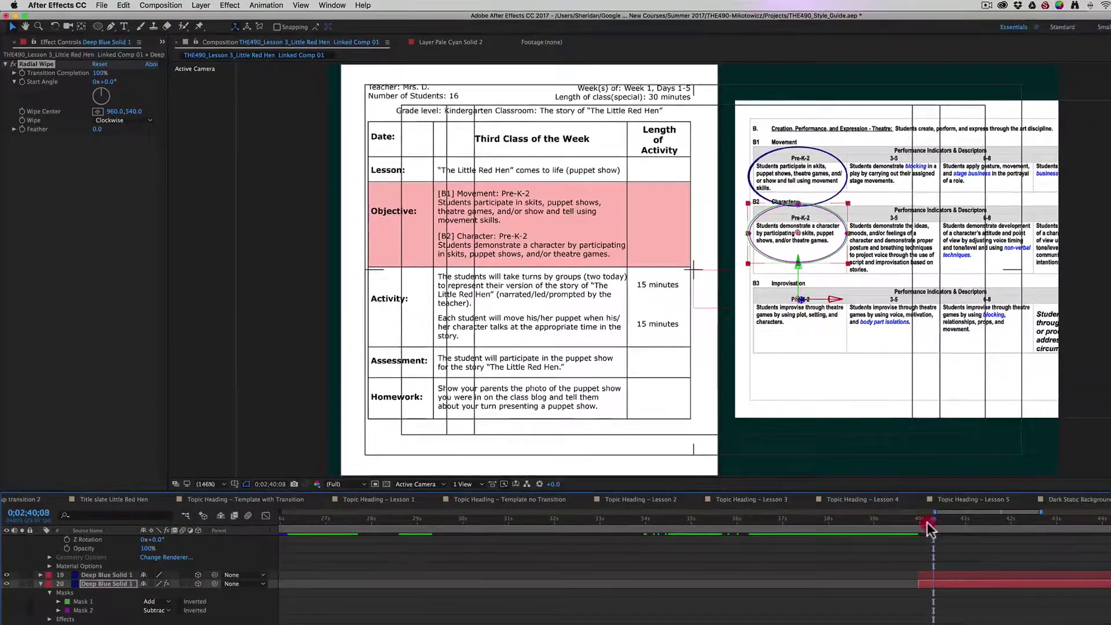
- Keyframe Transition Completion from 100% at 0;02;40;00 to 0% at 0;02;40;12, then preview
drag(927, 522, 918, 529)
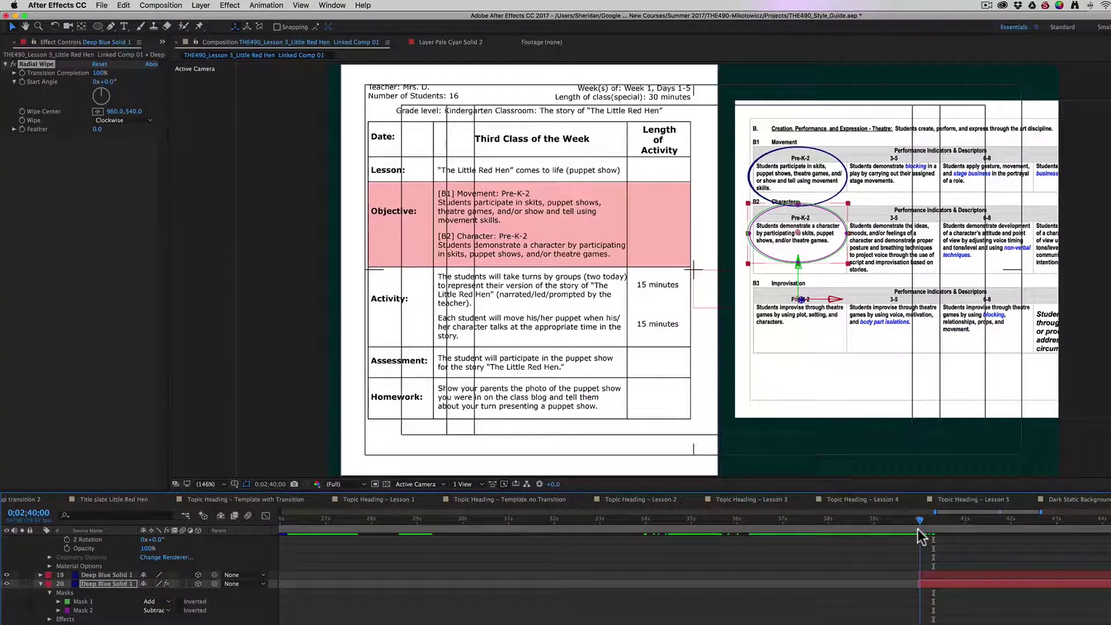
click(918, 529)
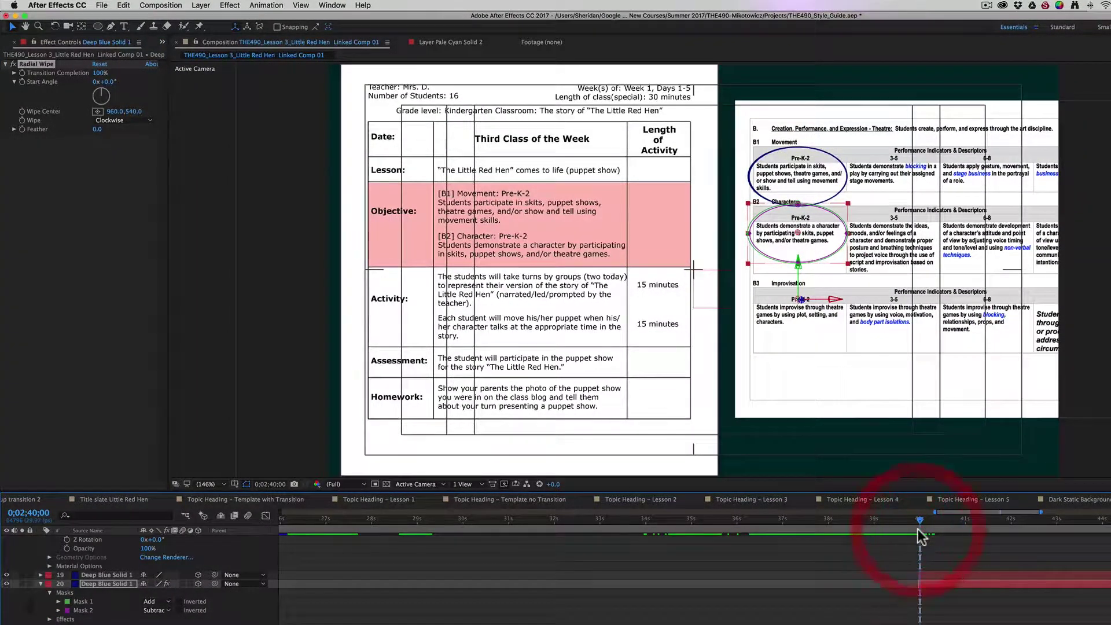
click(21, 73)
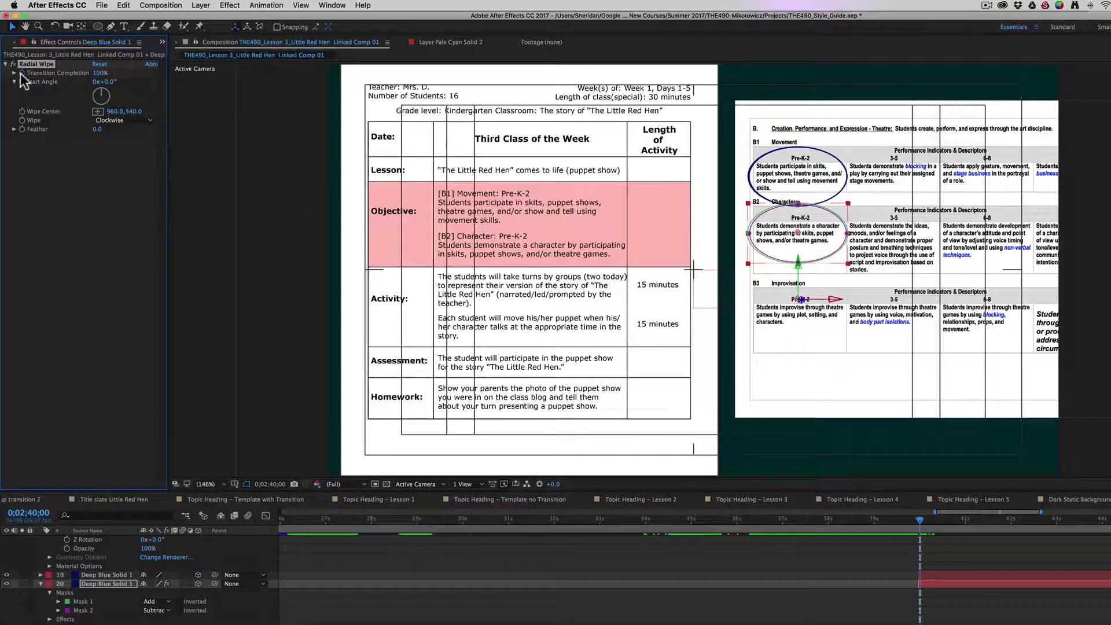
drag(923, 524, 944, 521)
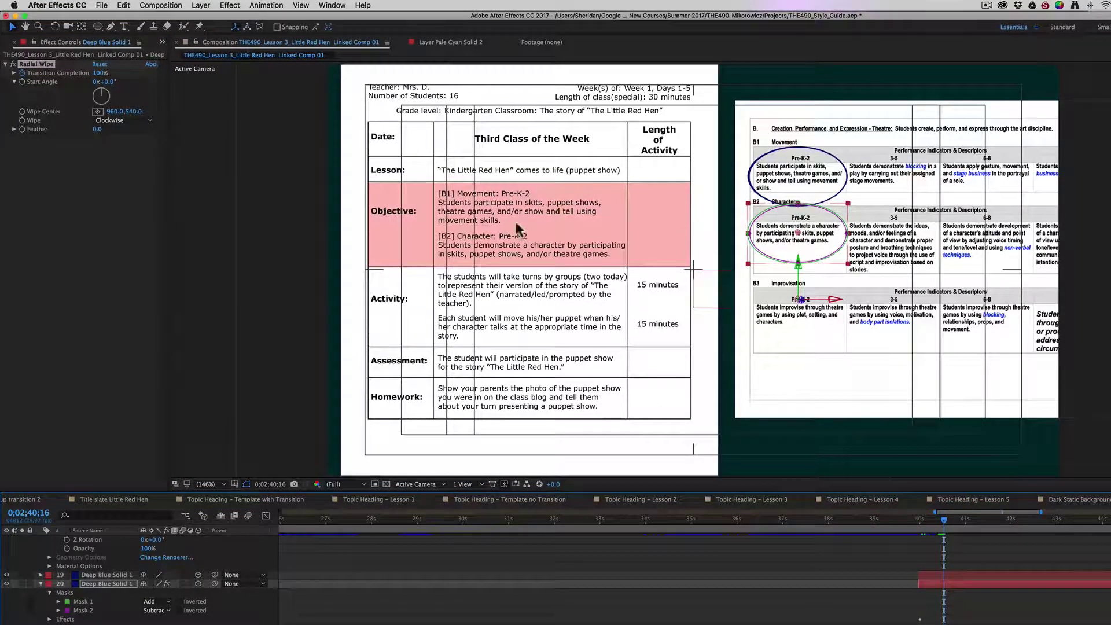
drag(96, 79, 73, 80)
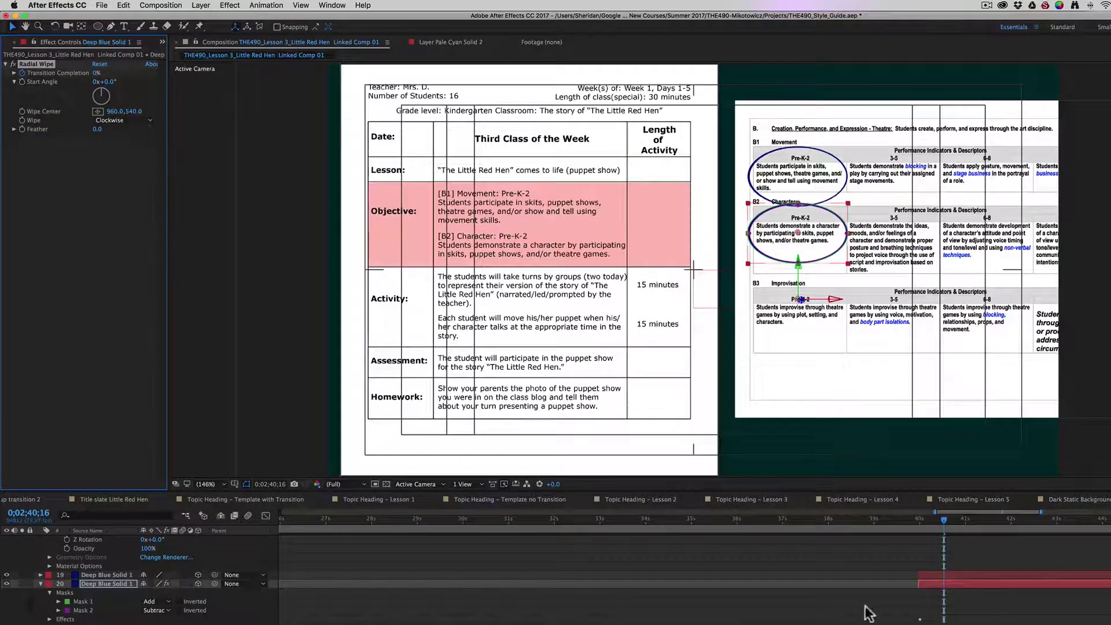
click(907, 520)
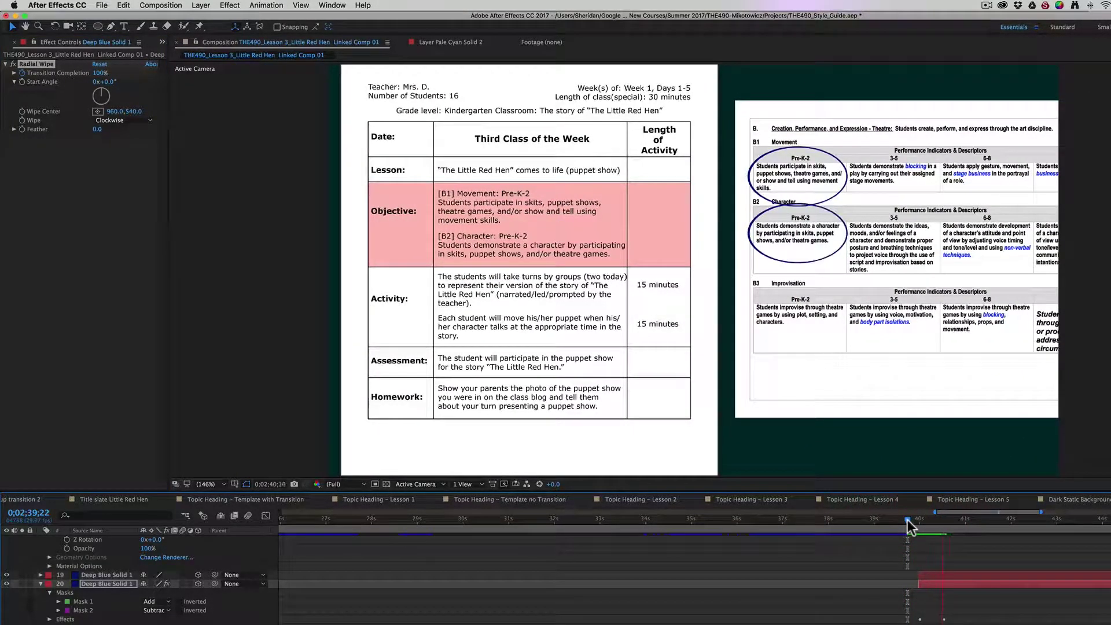
key(space)
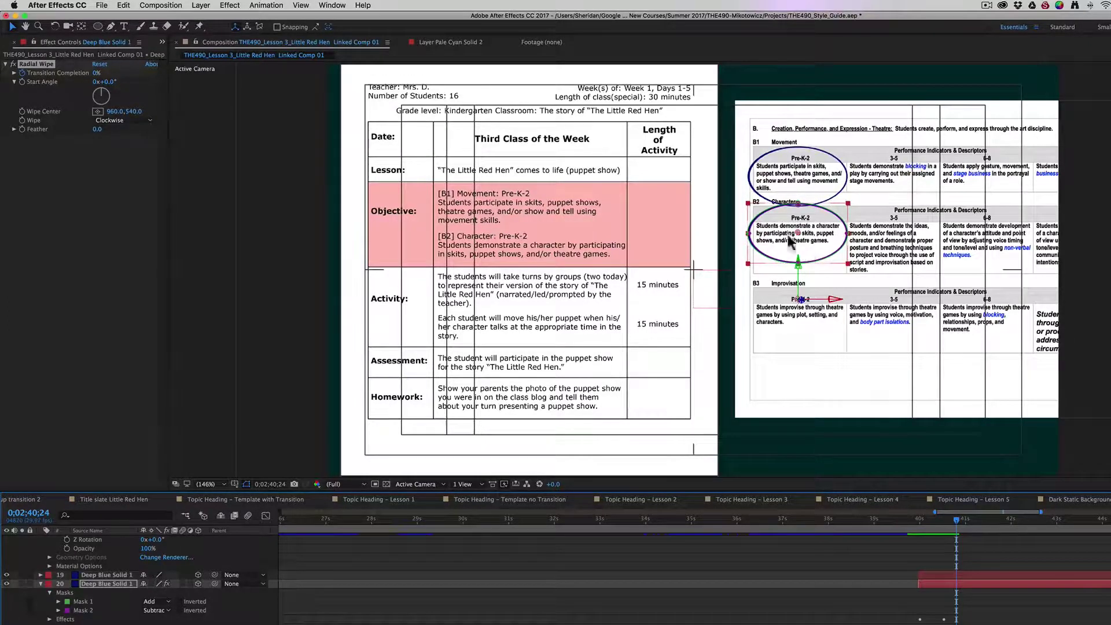
- Copy the animated Radial Wipe onto layer 19 at 0;02;40;00 and preview both rings
click(29, 65)
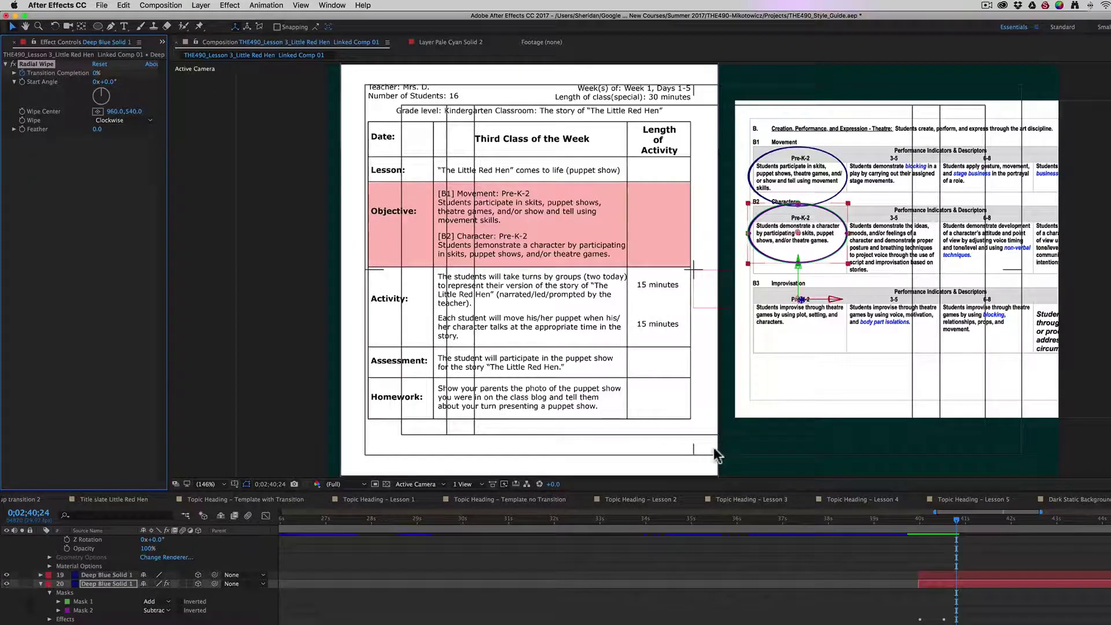
click(922, 519)
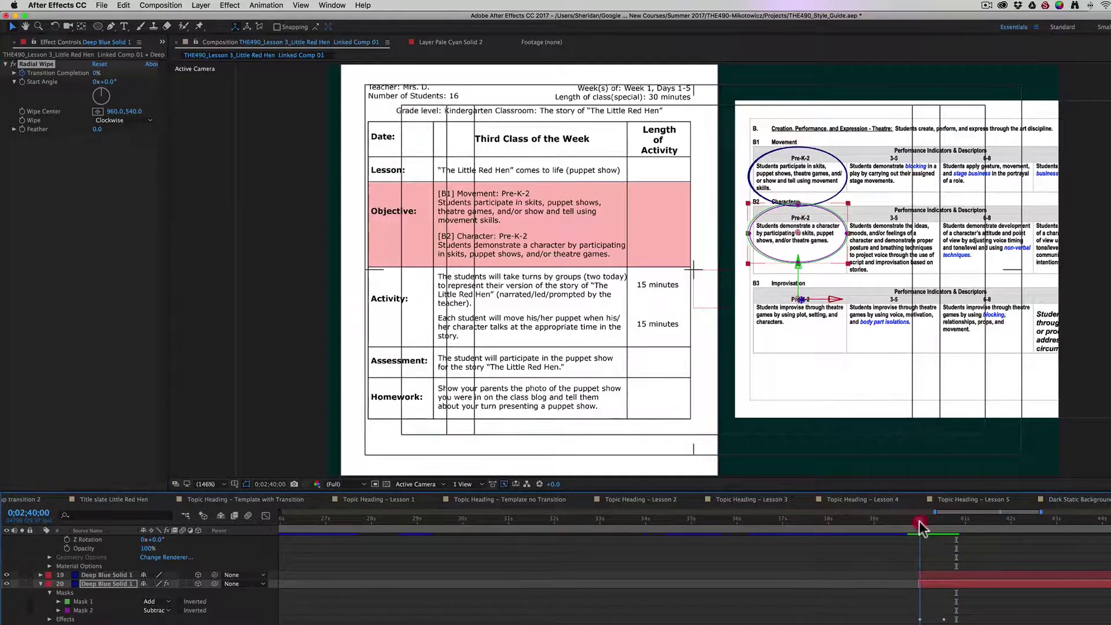
click(931, 575)
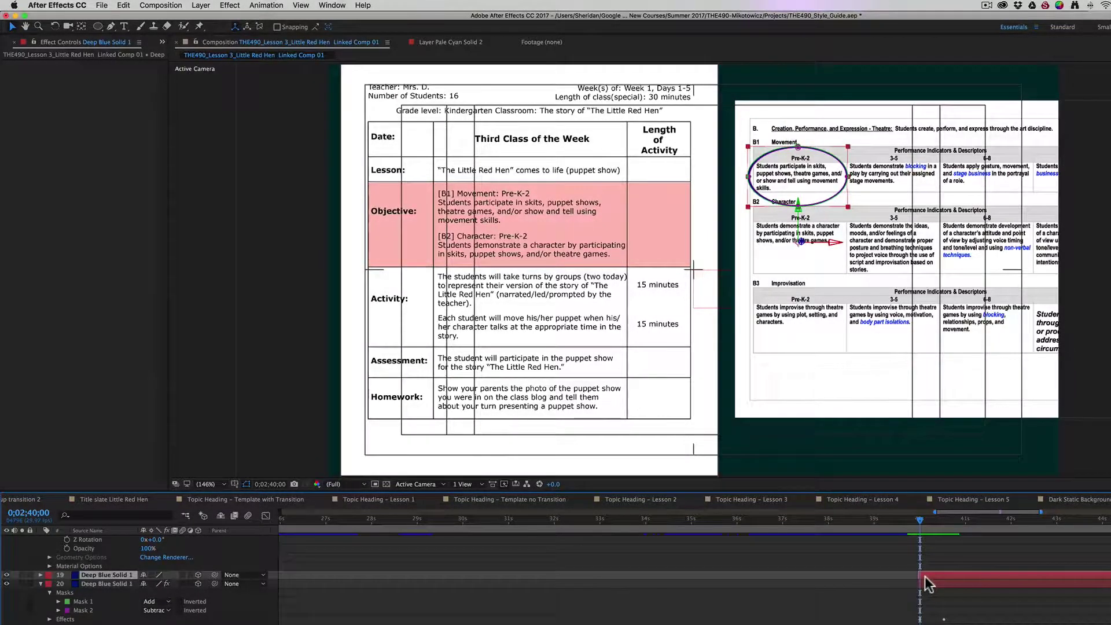
key(super+v)
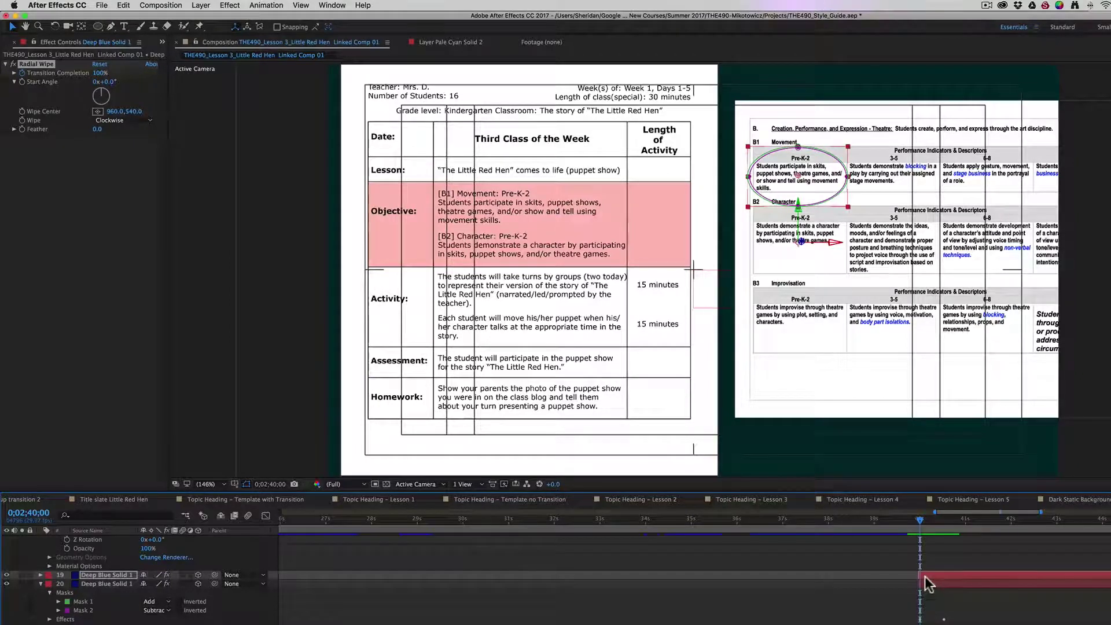
click(977, 622)
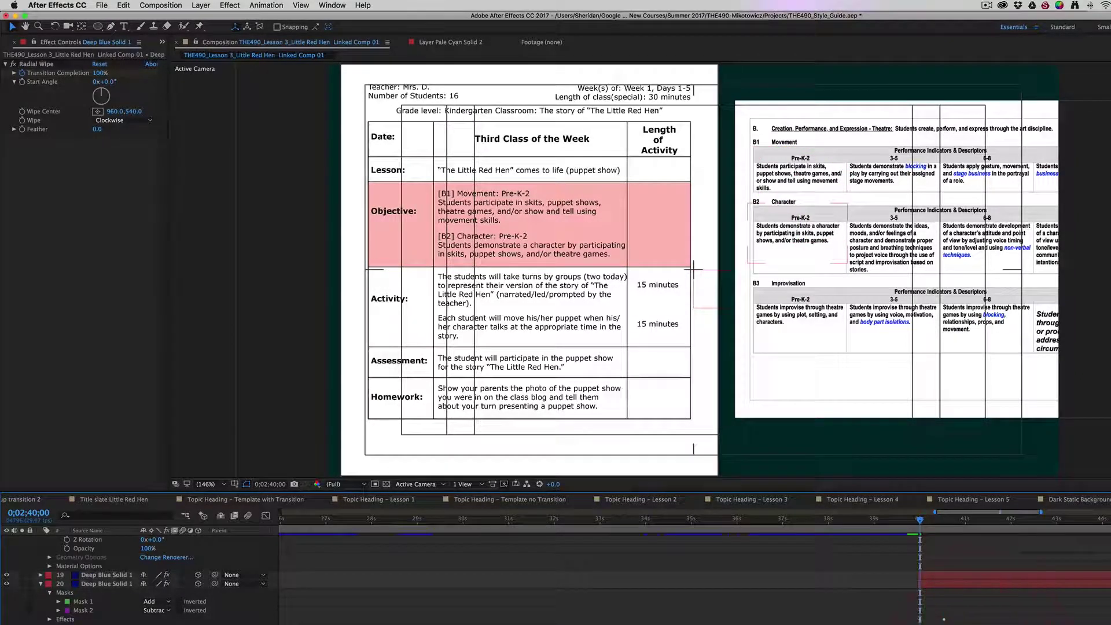
key(space)
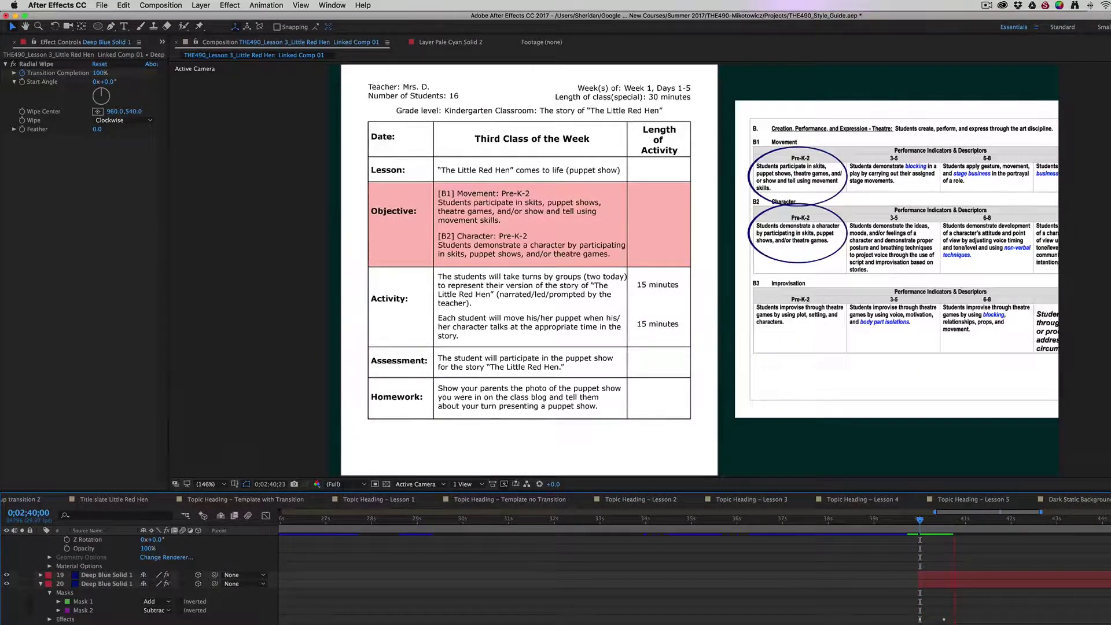
key(space)
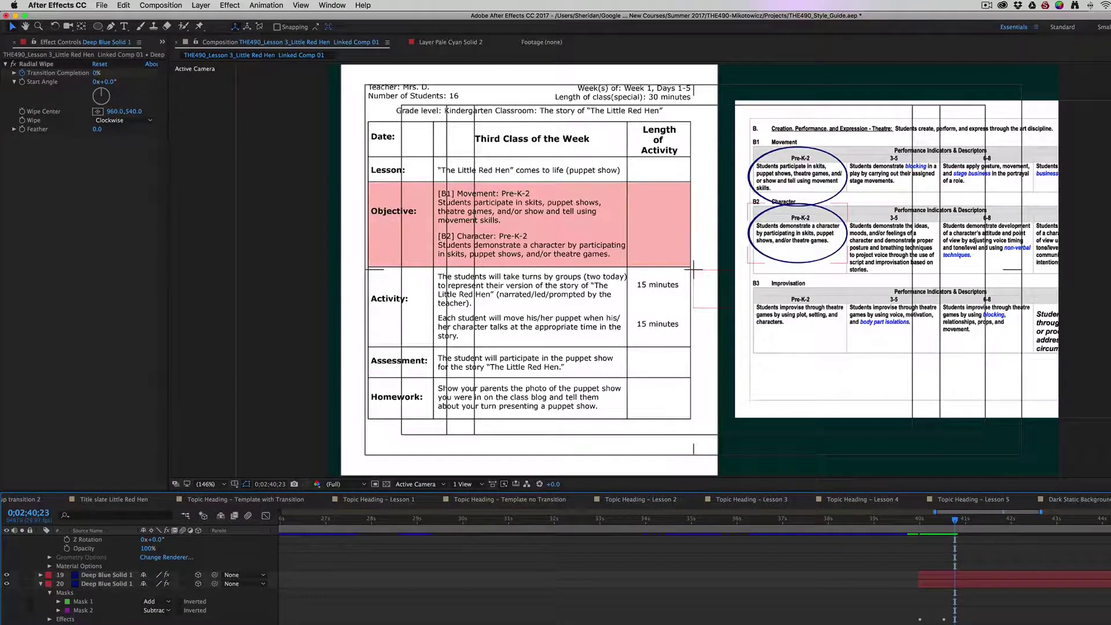
drag(894, 521, 874, 522)
key(space)
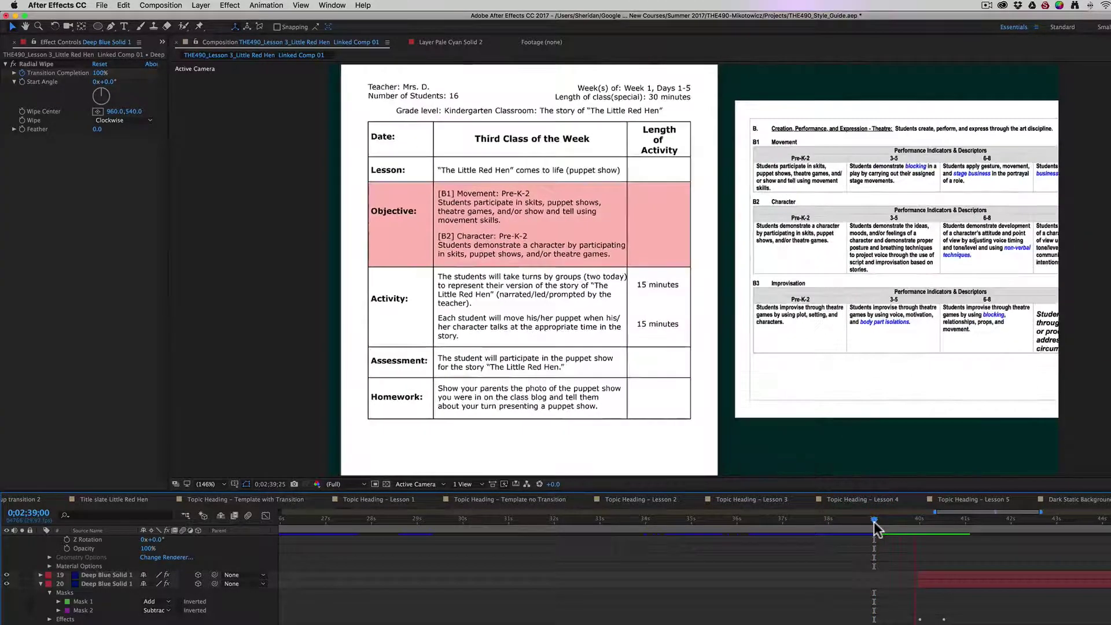